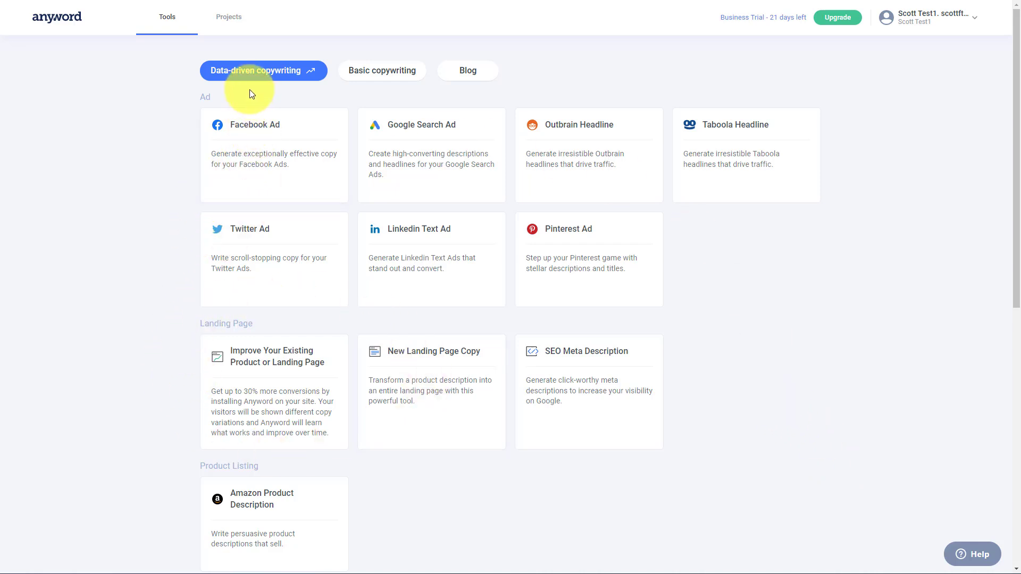
pyautogui.scroll(-10, 157, 248)
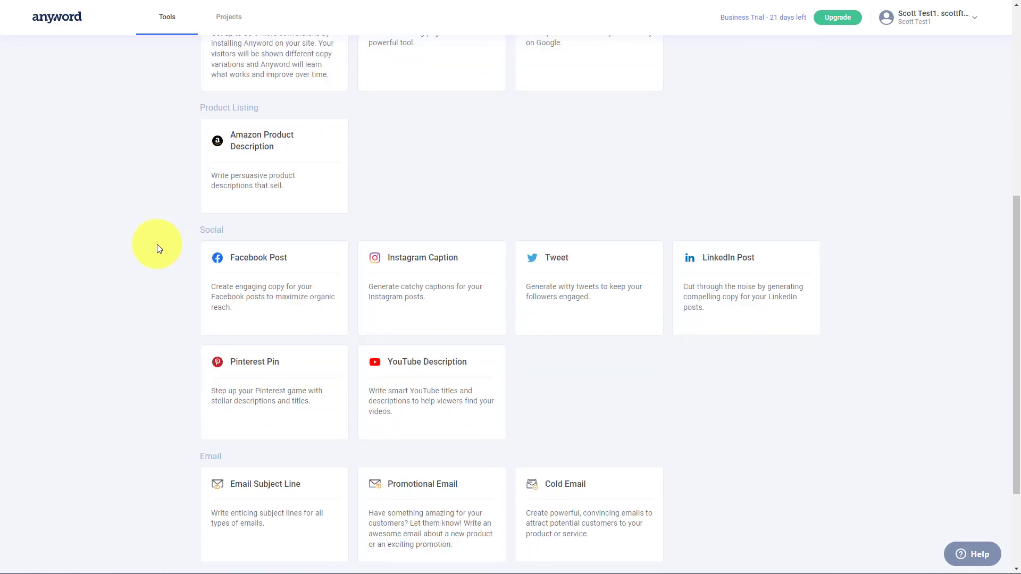
pyautogui.scroll(10, 157, 248)
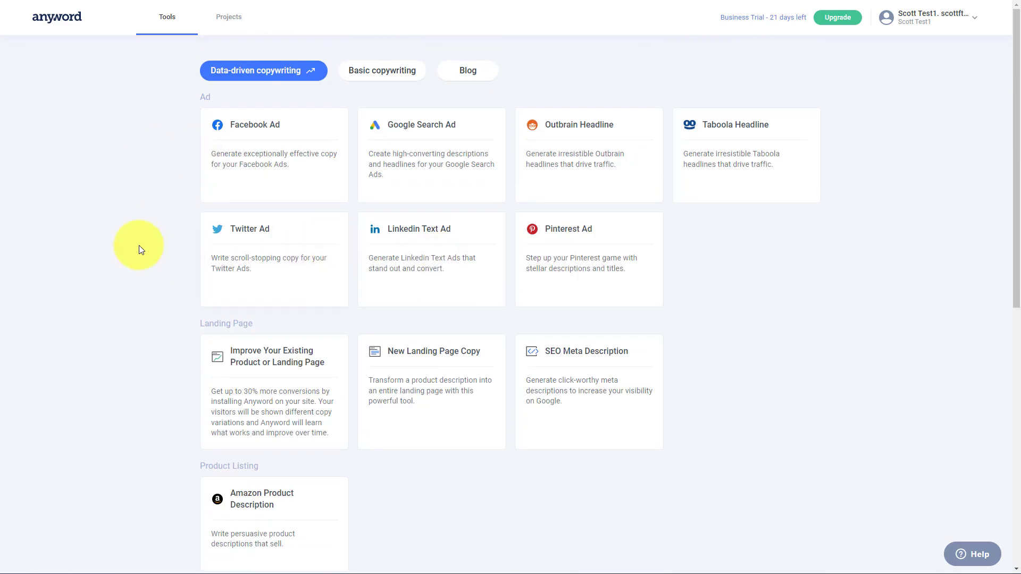
pyautogui.scroll(-8, 140, 248)
pyautogui.scroll(-2, 173, 216)
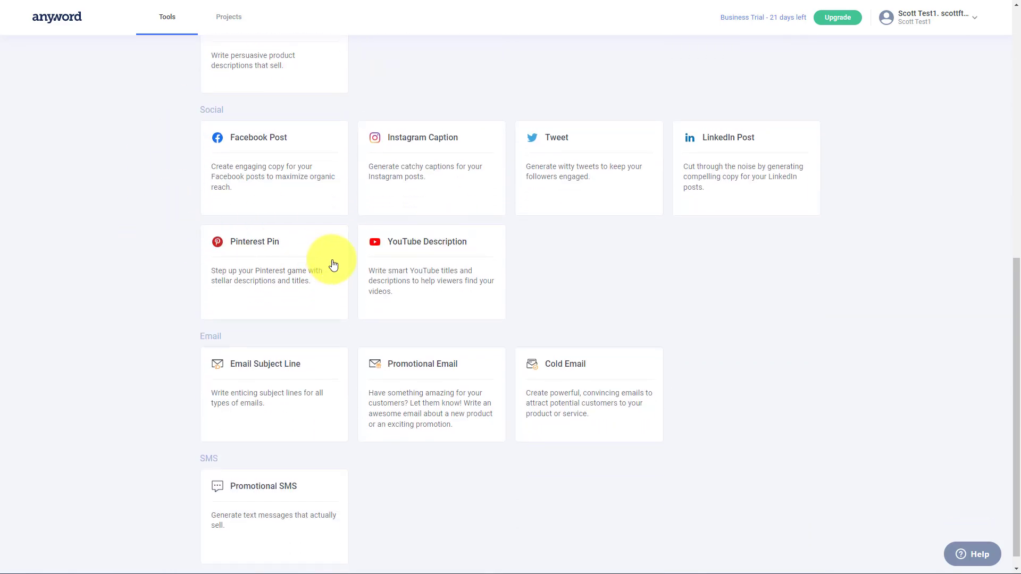
pyautogui.scroll(-1, 447, 217)
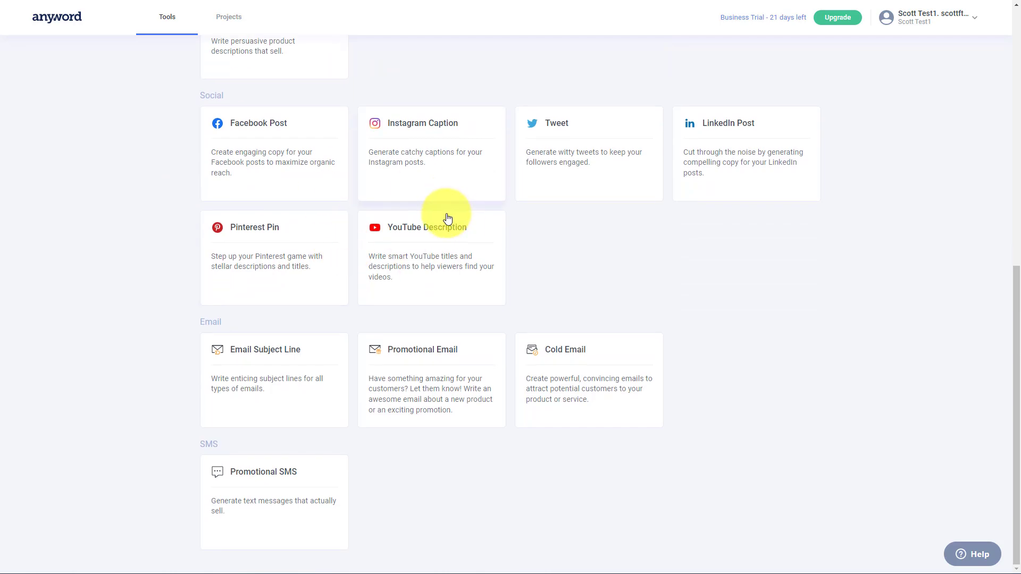
pyautogui.scroll(9, 424, 414)
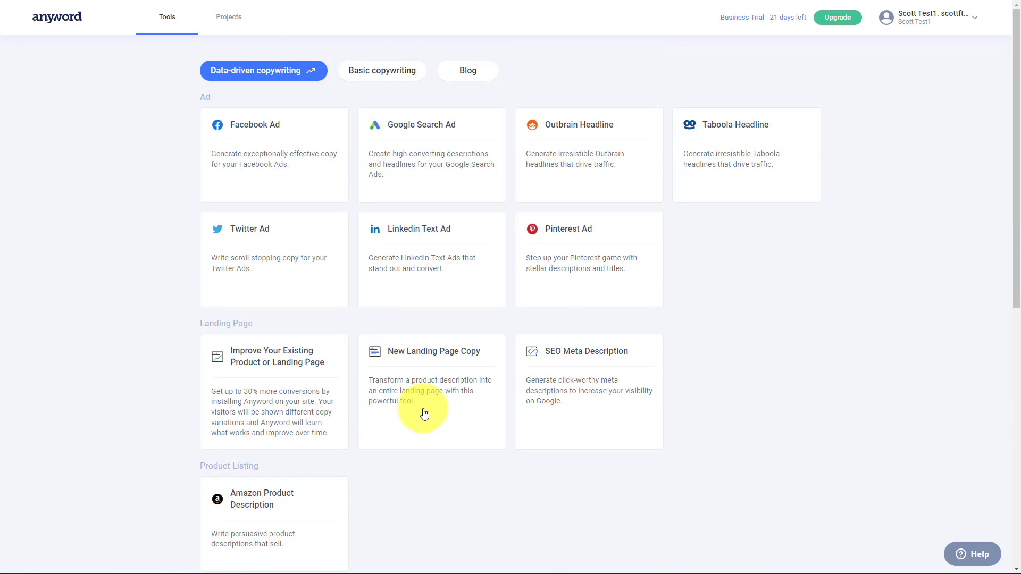
# Start a new Facebook Ad project with the RESET Productivity Masterclass brief auto-filled as Online Education.
pyautogui.click(262, 161)
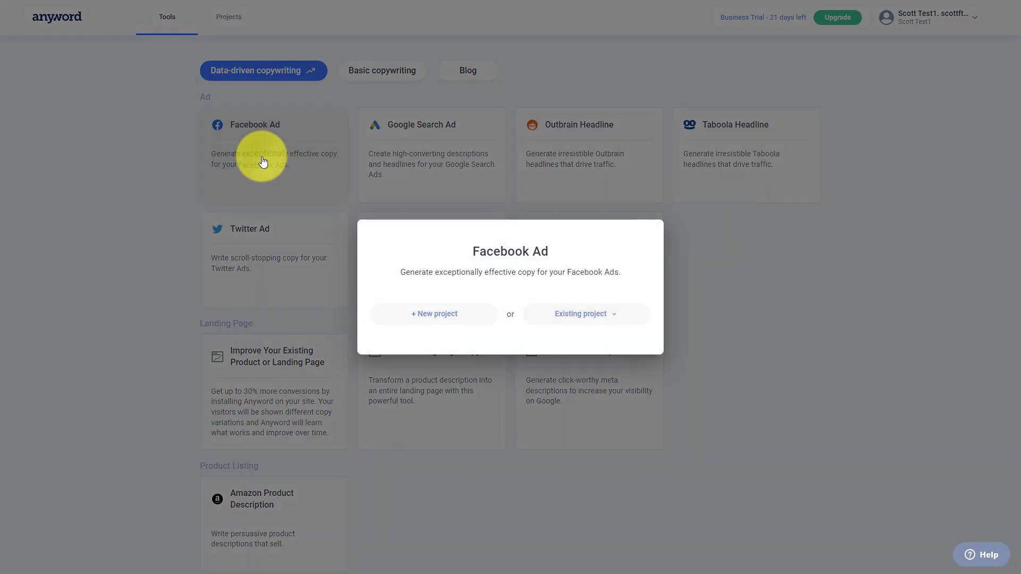
pyautogui.click(442, 321)
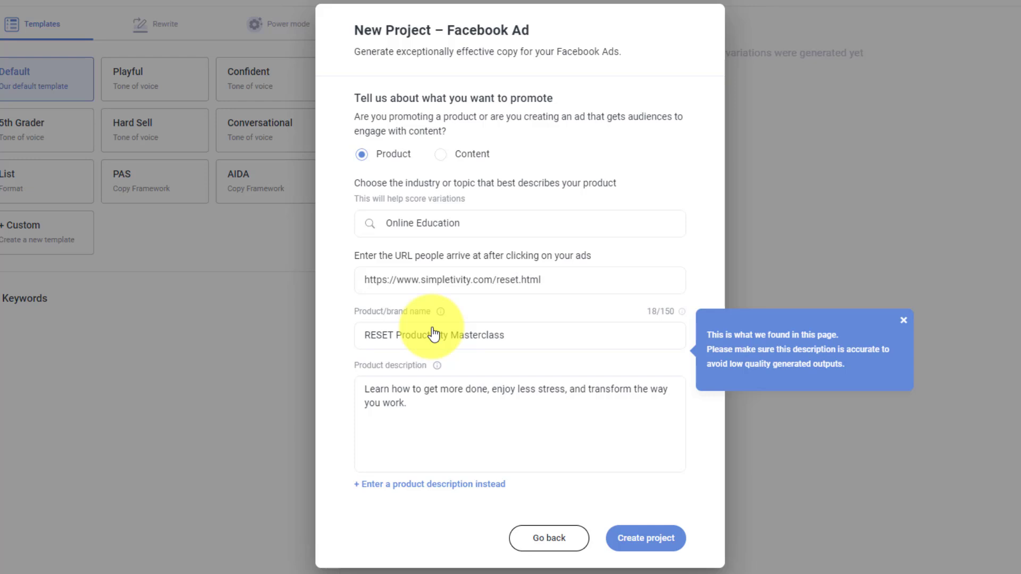
pyautogui.click(904, 320)
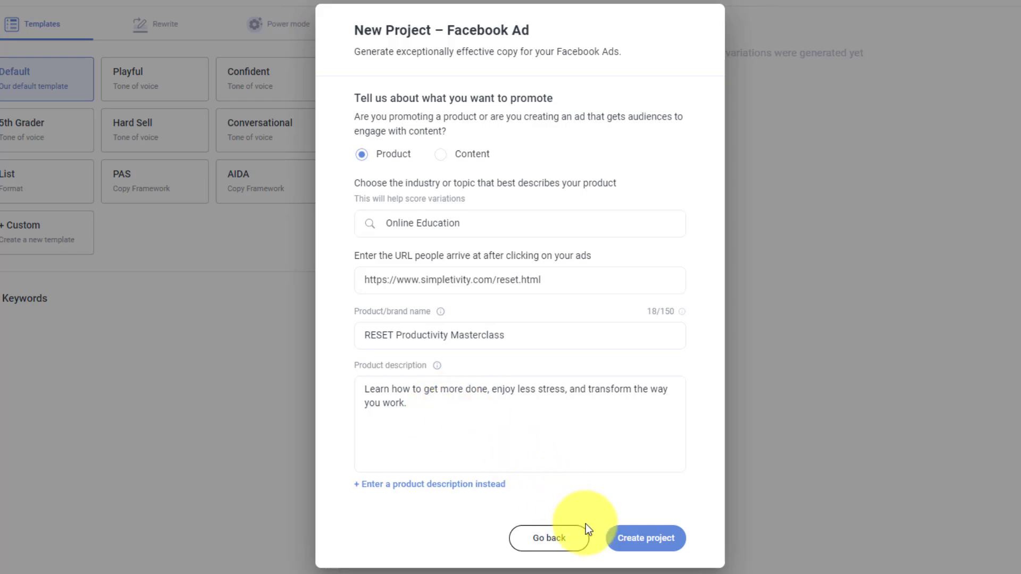
# Create the RESET Productivity Masterclass project to open its Facebook Ad Primary Text editor.
pyautogui.click(676, 539)
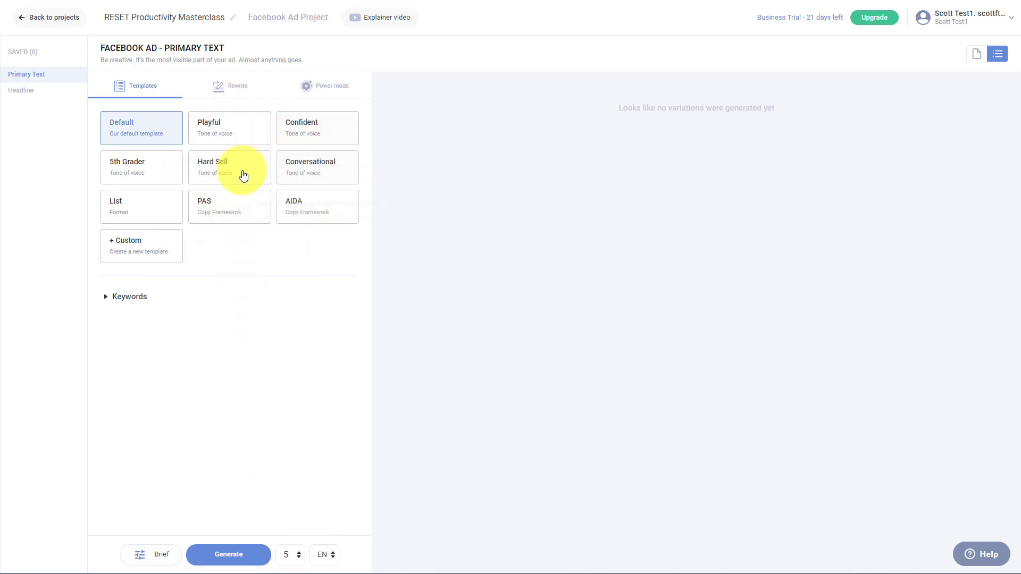
# Generate five Default-template primary-text variations, scored 77, 67, 65, 54 and 29.
pyautogui.click(228, 554)
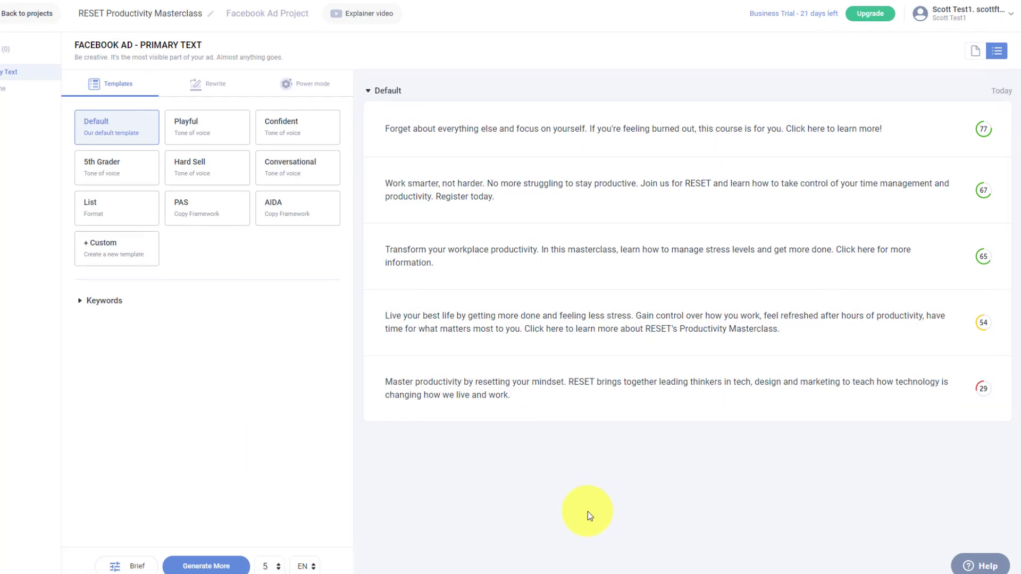
pyautogui.moveTo(502, 159)
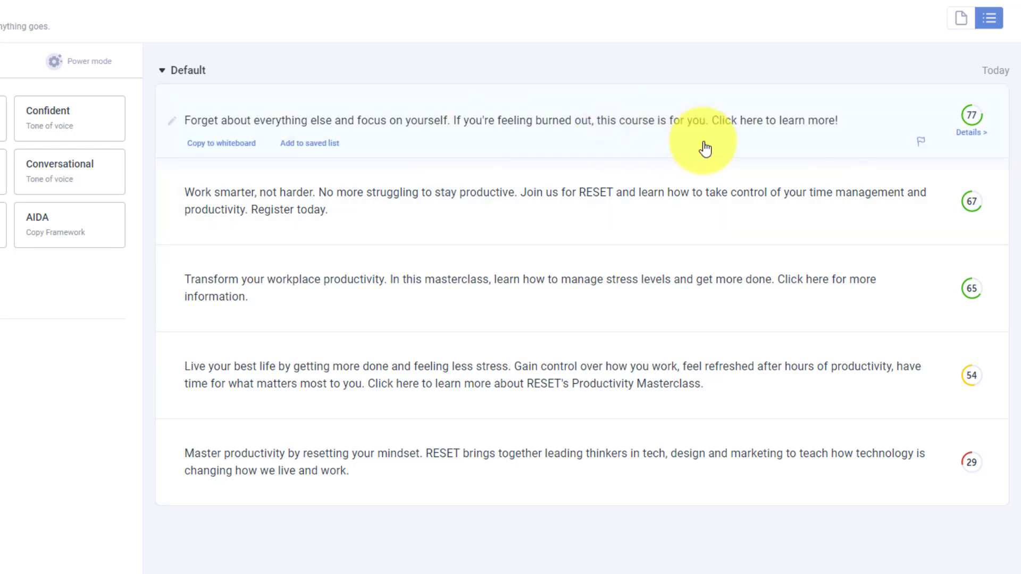
pyautogui.click(977, 118)
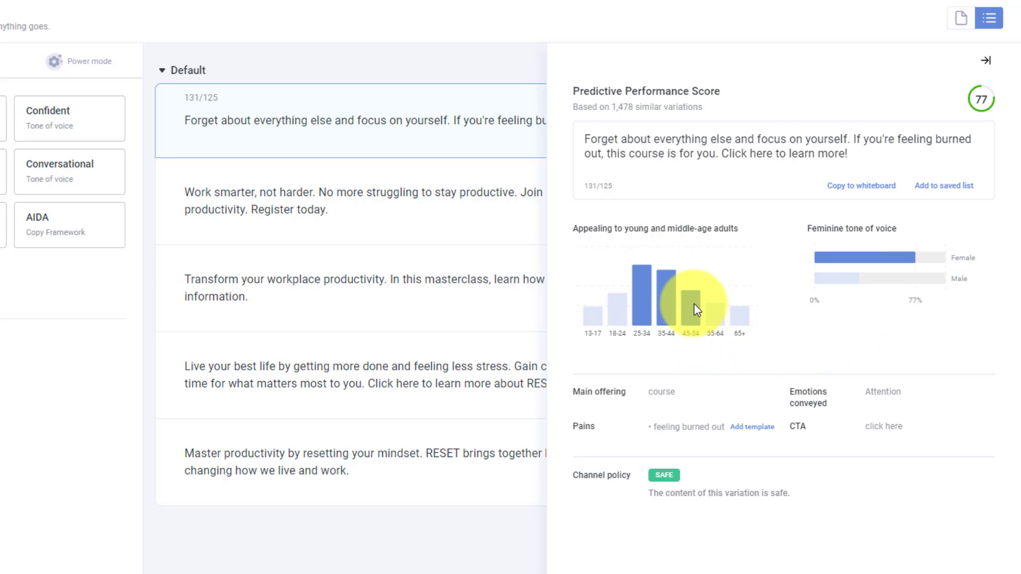
pyautogui.click(985, 60)
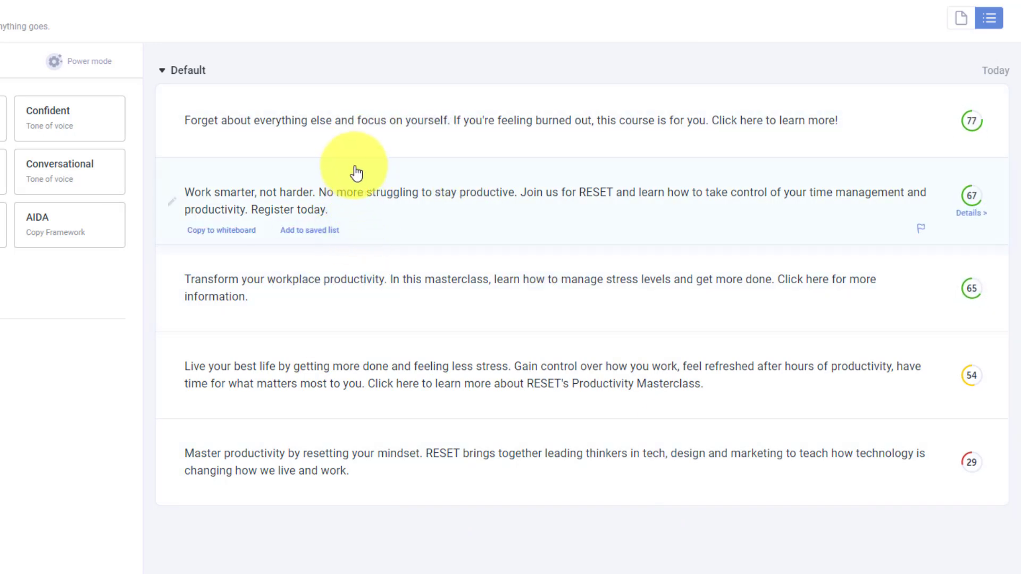
# Save 'Work smarter, not harder' and generate five Conversational variations scored 68, 60, 54, 52 and 39.
pyautogui.click(311, 151)
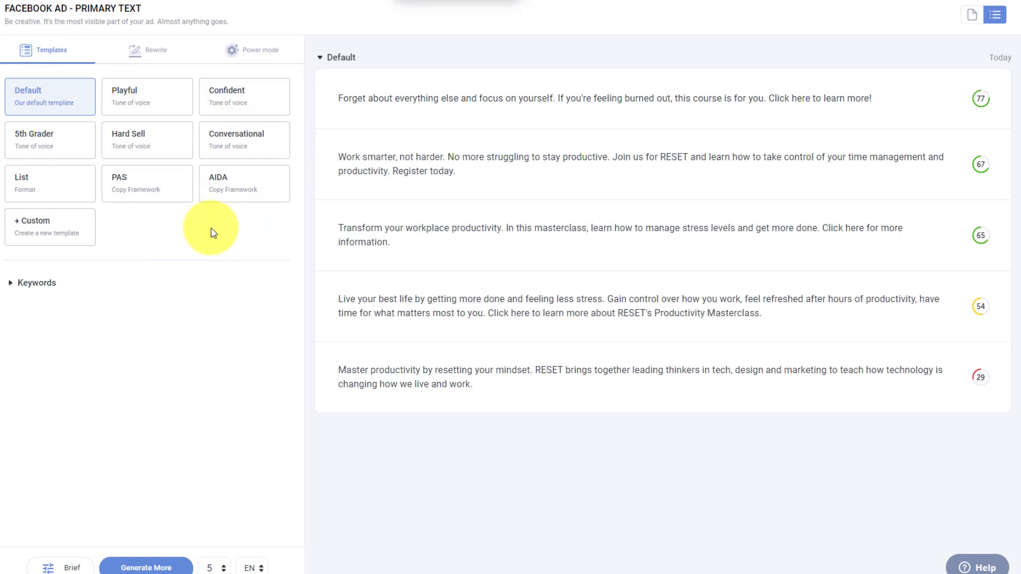
pyautogui.click(234, 144)
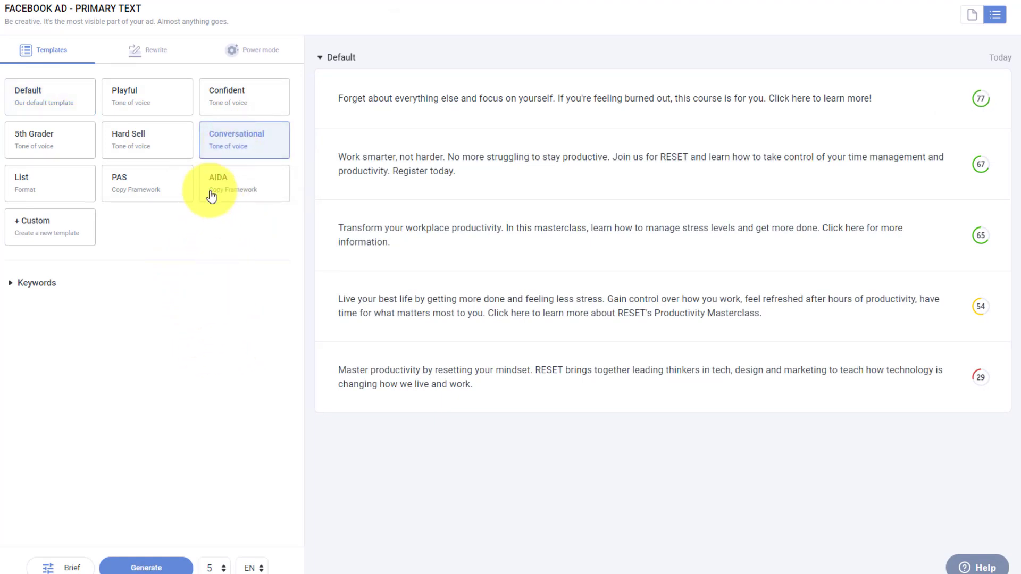
pyautogui.click(142, 566)
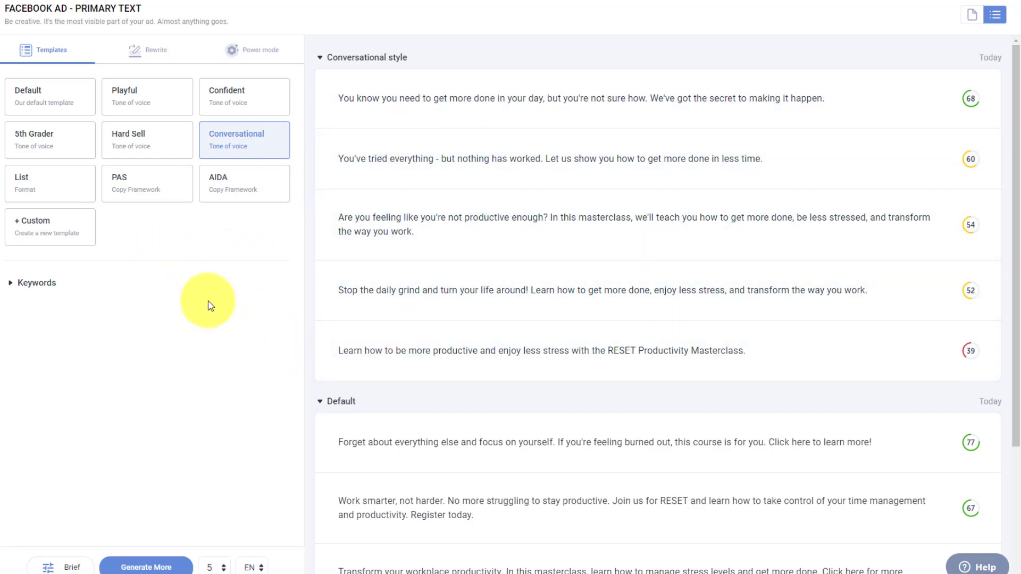
# Review the brief without changes, then add 'focus' to the Keywords list.
pyautogui.click(50, 565)
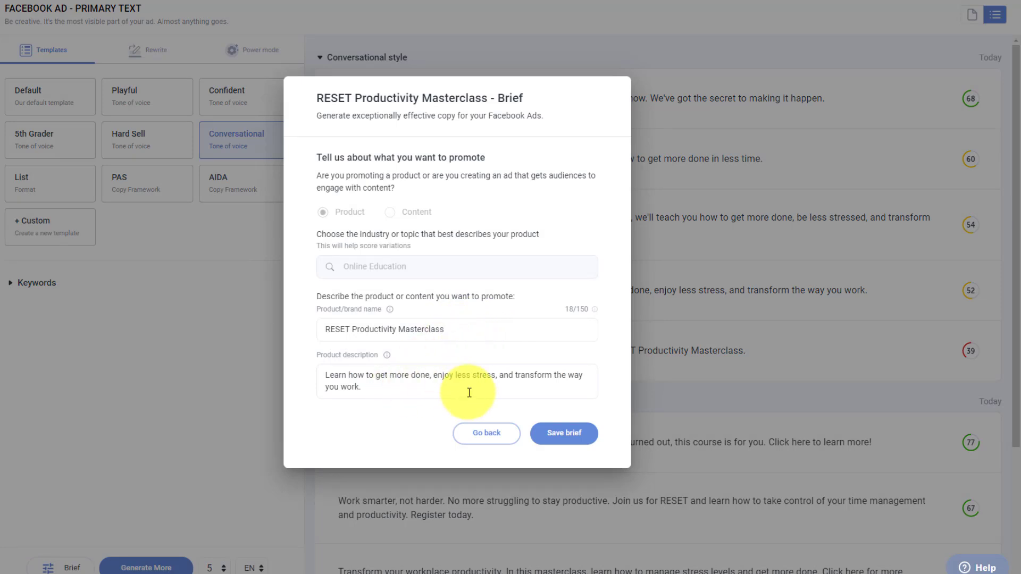
pyautogui.click(485, 435)
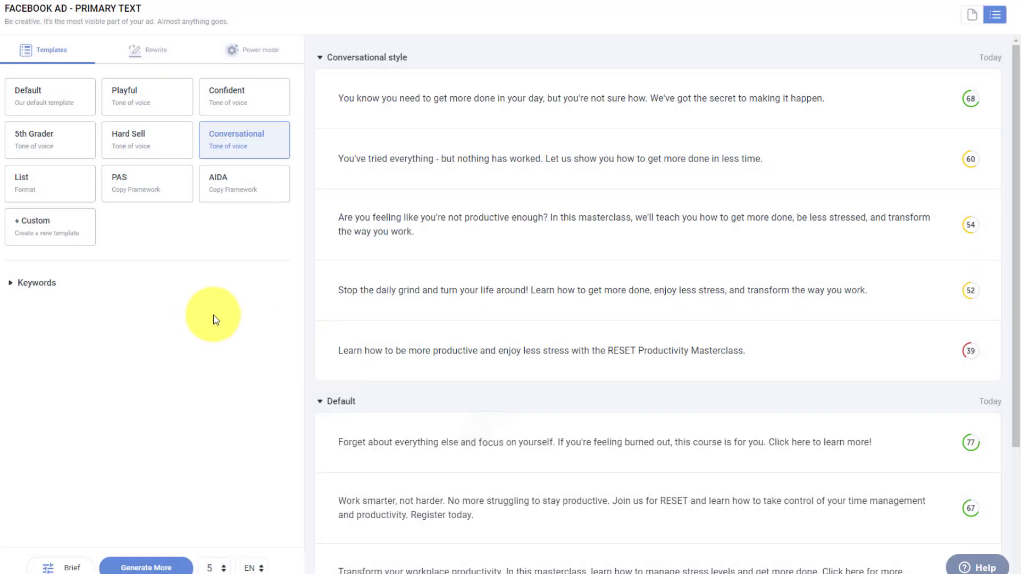
pyautogui.click(25, 285)
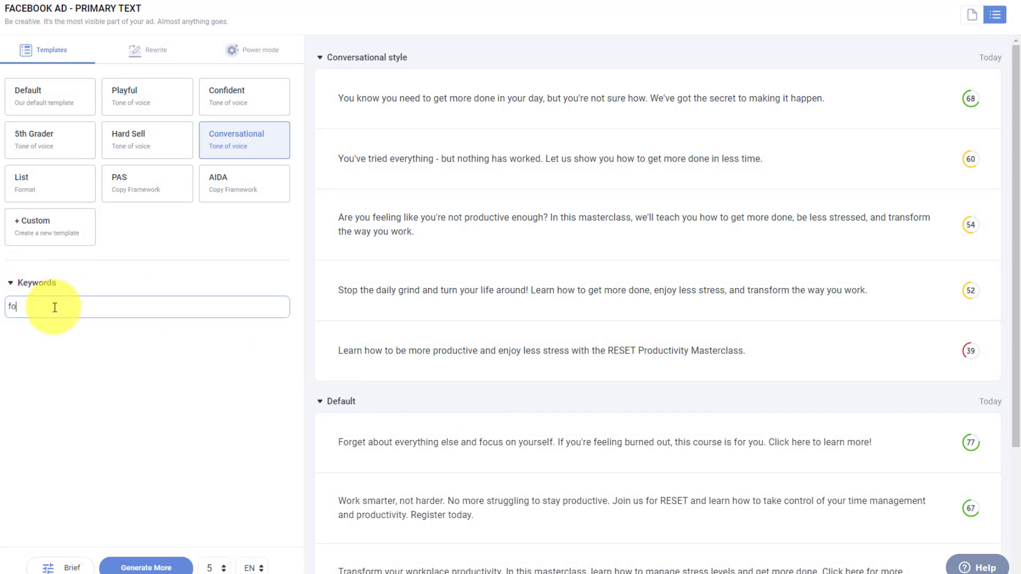
pyautogui.write('focus')
pyautogui.press('Return')
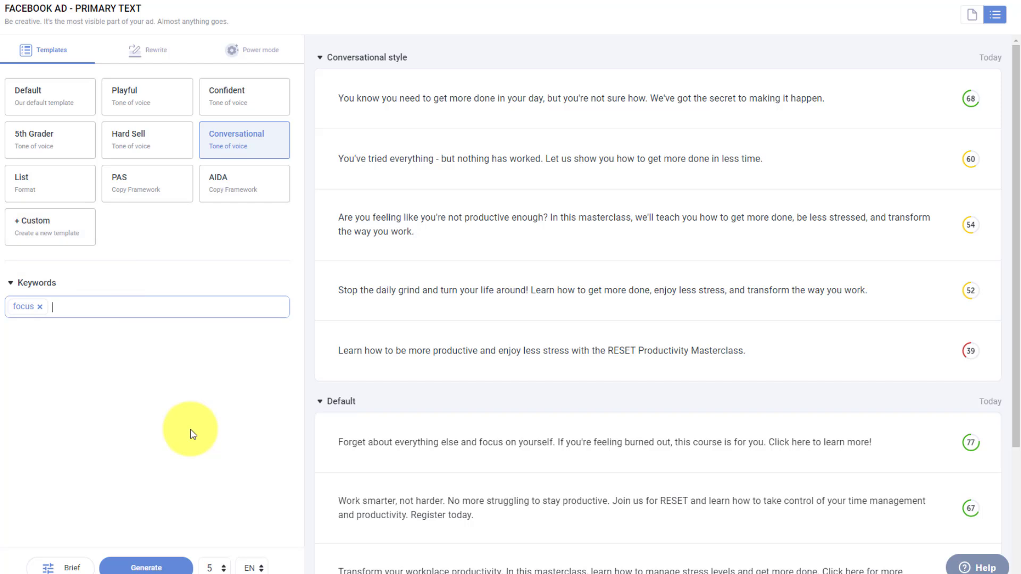
# Generate Hard Sell-template ad variations using the focus keyword, scored 68 to 47.
pyautogui.click(148, 143)
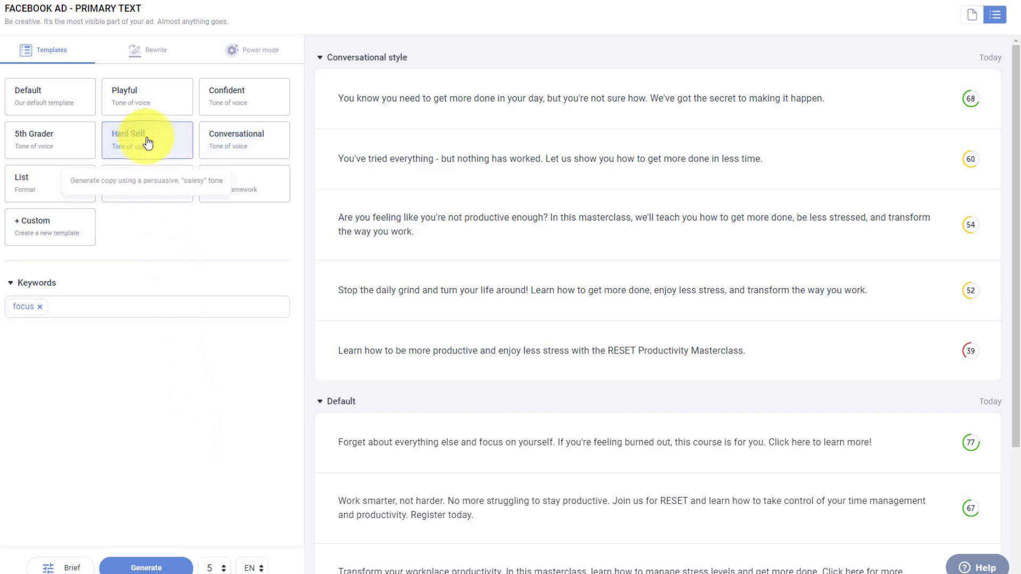
pyautogui.click(149, 567)
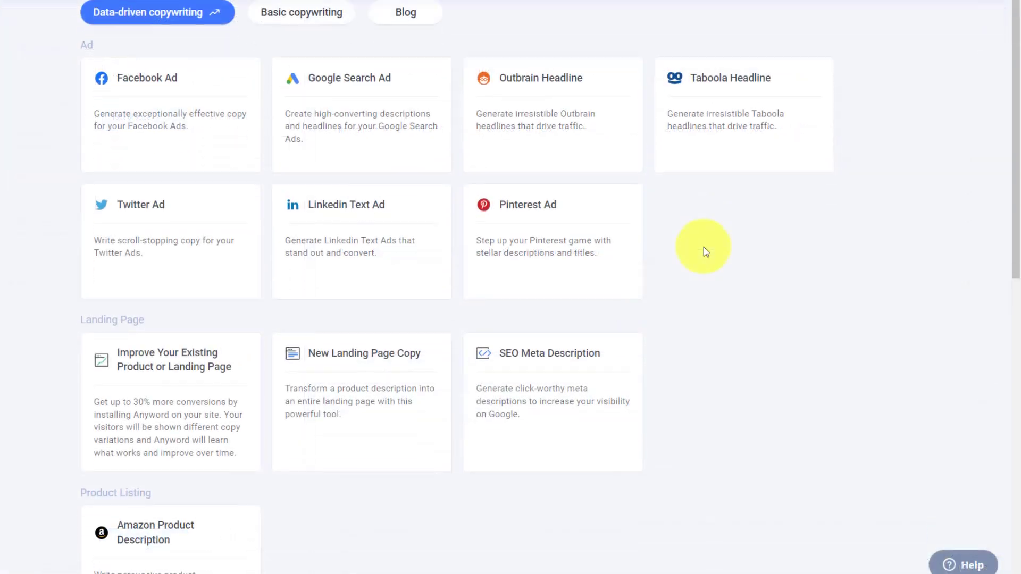
# Start a new Landing Page Copy project with the Real Estate industry selected.
pyautogui.scroll(-5, 704, 247)
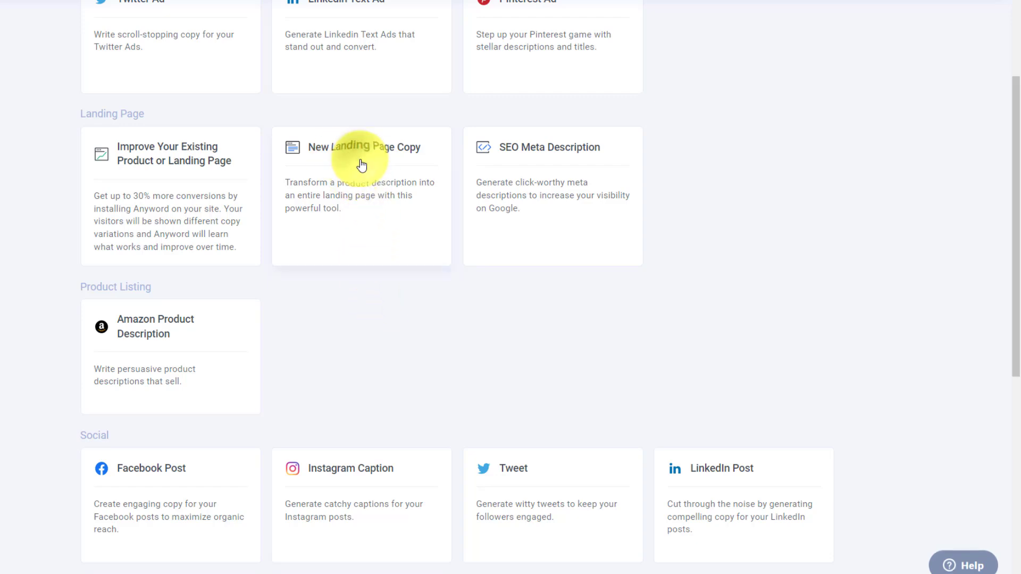
pyautogui.click(364, 165)
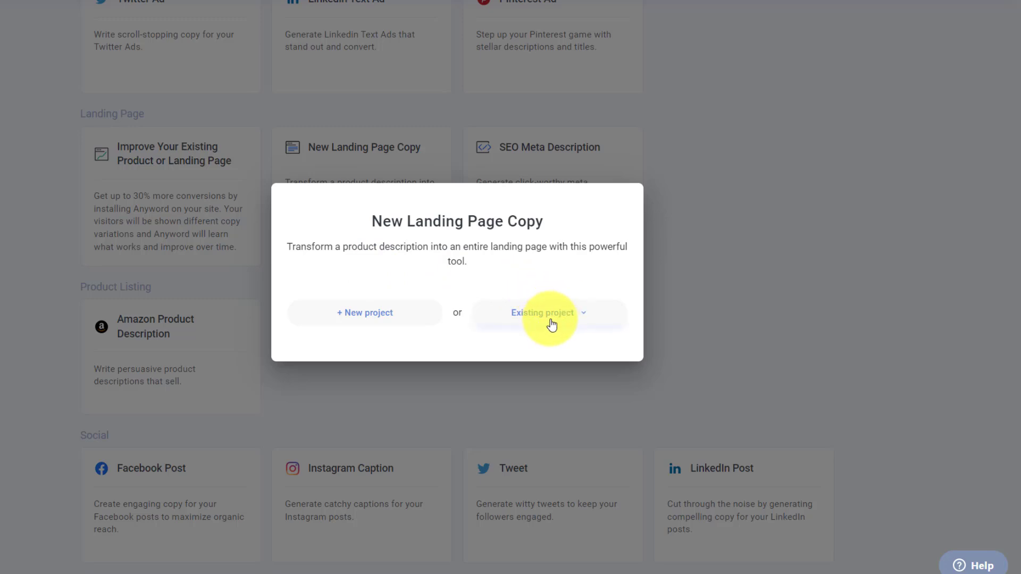
pyautogui.click(349, 319)
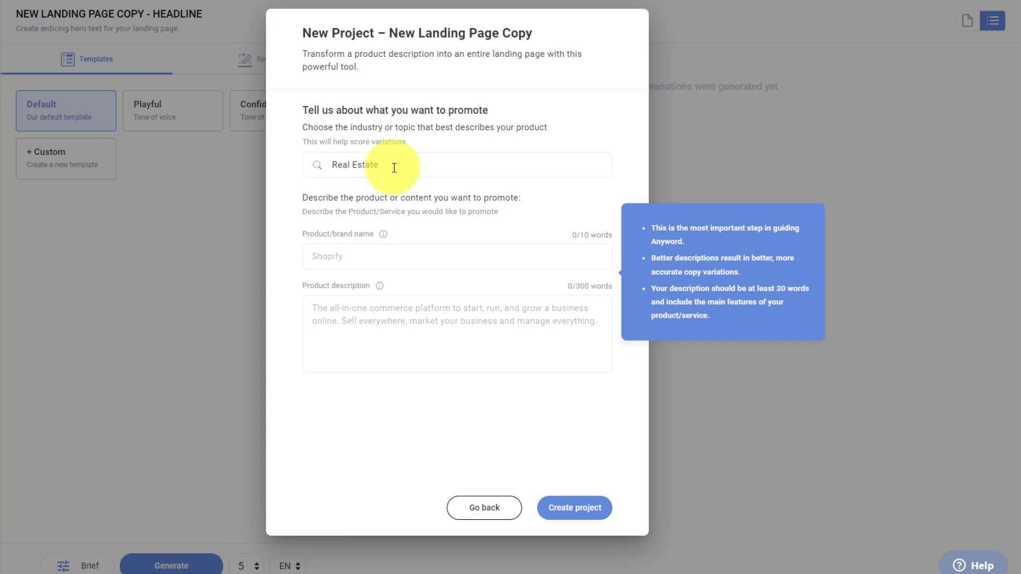
pyautogui.click(394, 165)
# Brief Friesen Realtors as the one-stop shop for home buying and selling, and create the project.
pyautogui.click(382, 259)
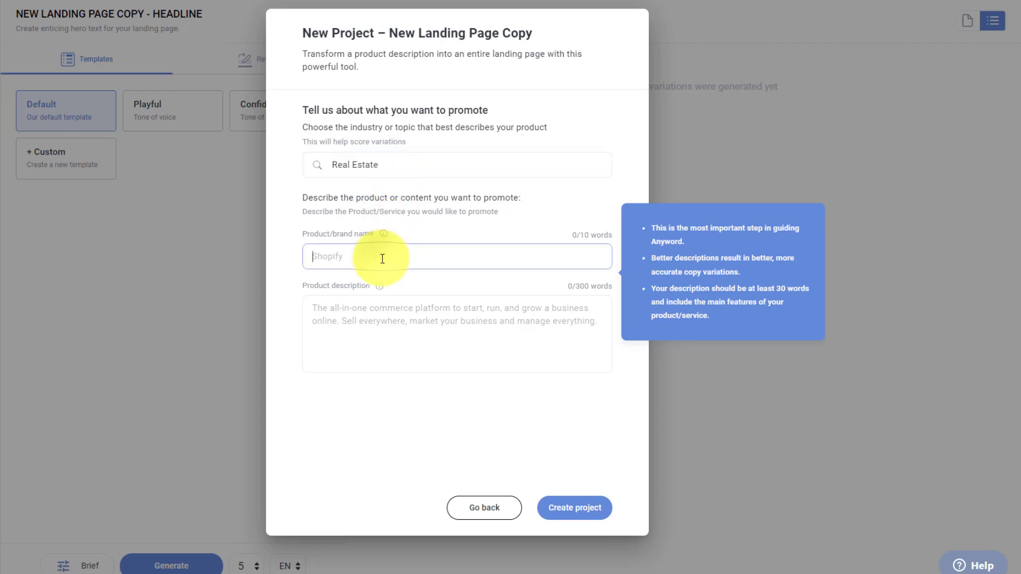
pyautogui.write('Friesen Realtors')
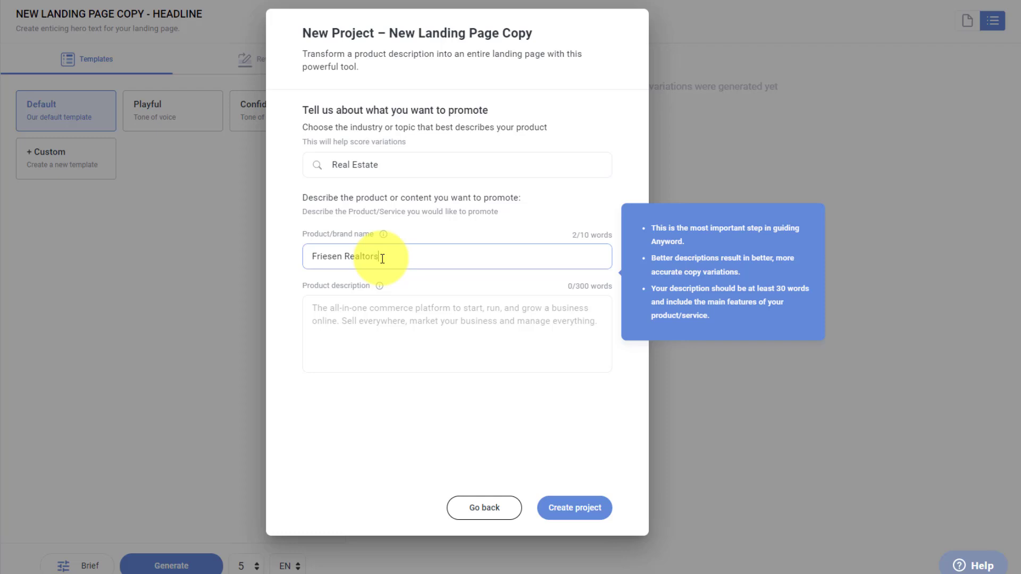
pyautogui.click(372, 310)
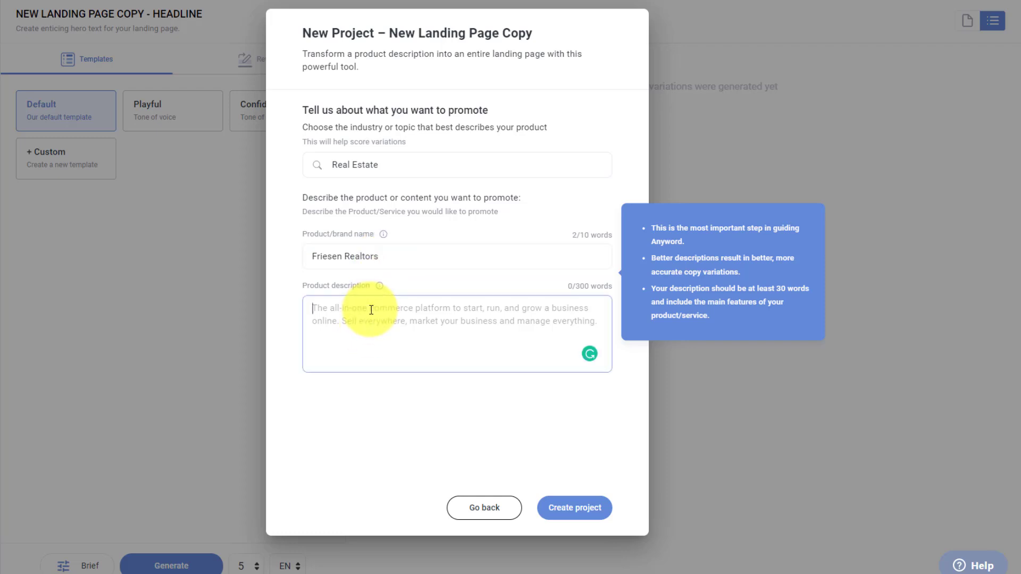
pyautogui.write('T')
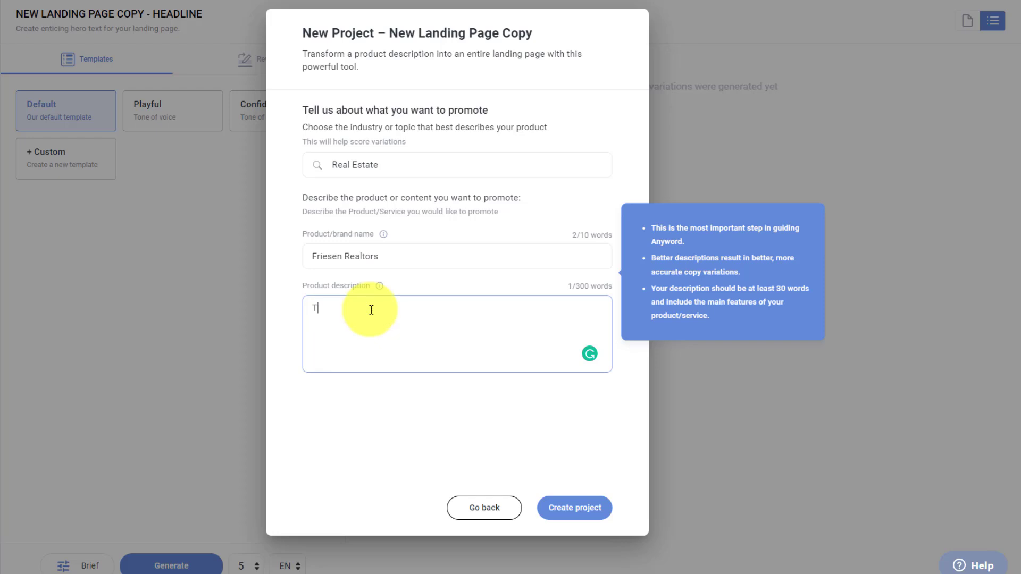
pyautogui.write('he one stop shop for ')
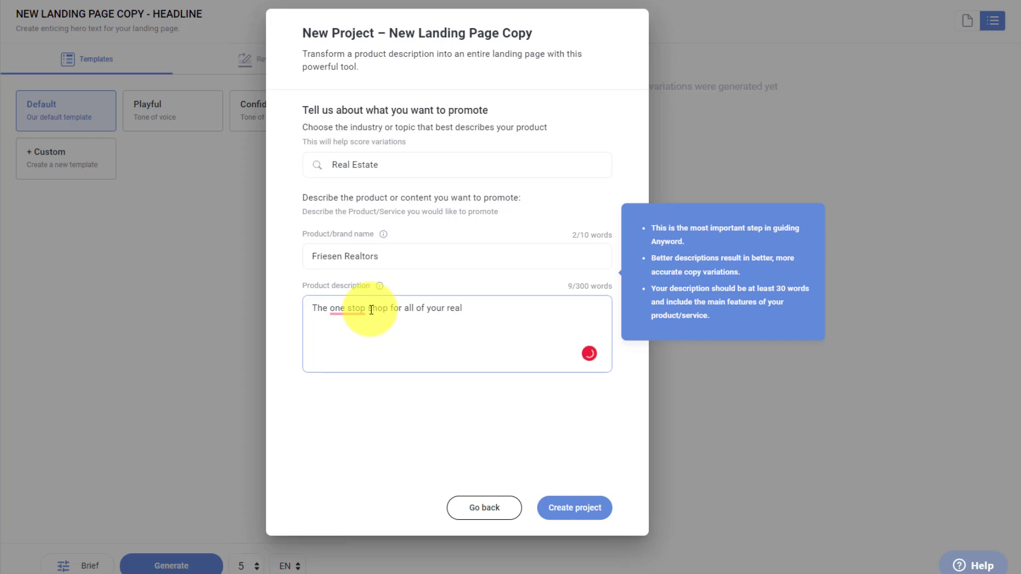
pyautogui.write('all of your home buying and selling needs.')
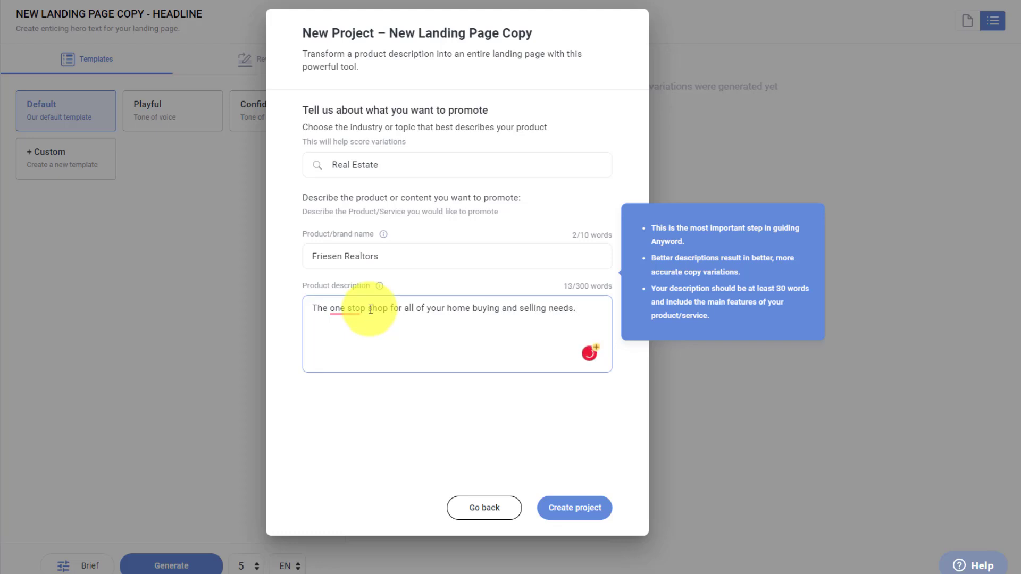
pyautogui.moveTo(342, 311)
pyautogui.click(353, 343)
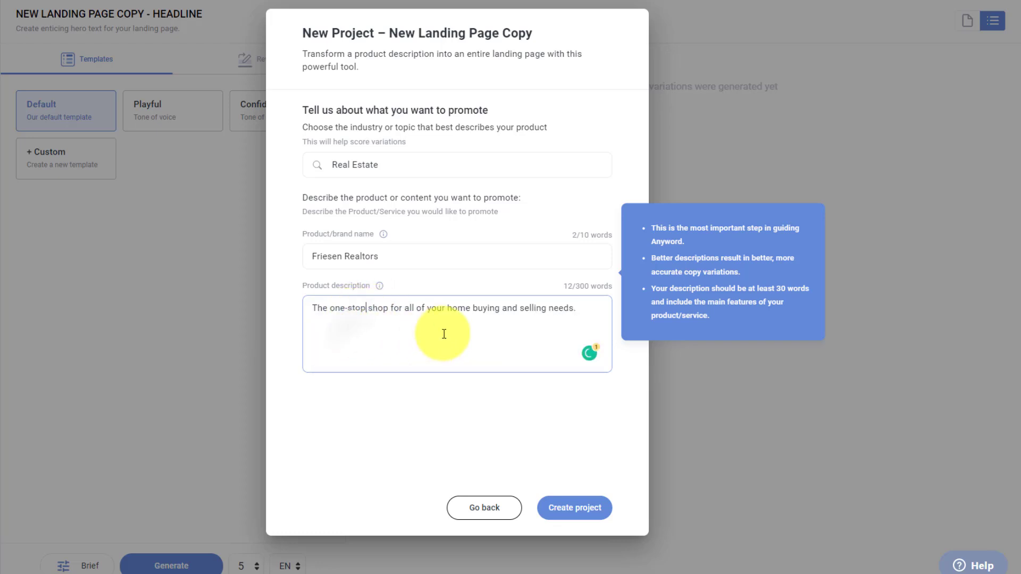
pyautogui.click(570, 509)
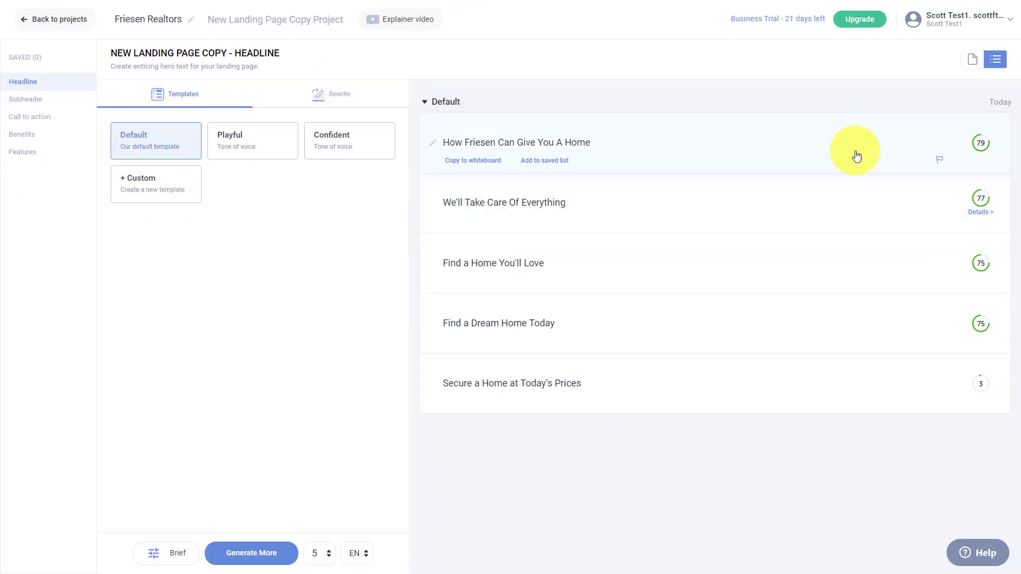
# Show the empty whiteboard beside the five generated Friesen Realtors headlines.
pyautogui.click(972, 60)
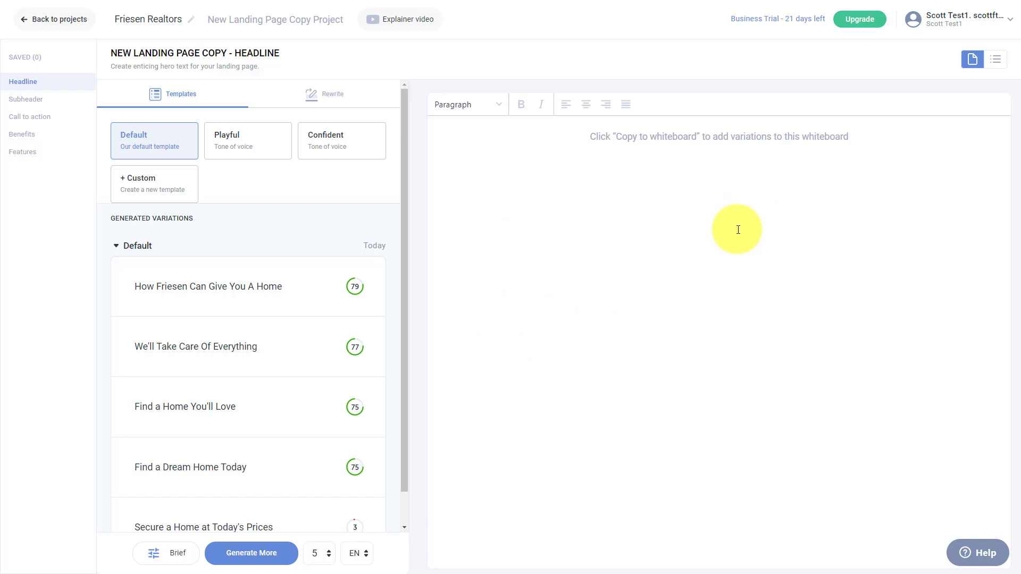
# Copy 'We'll Take Care Of Everything' and CTAs 'It's time', 'Sell your home now', 'Get Started' to the whiteboard.
pyautogui.moveTo(297, 349)
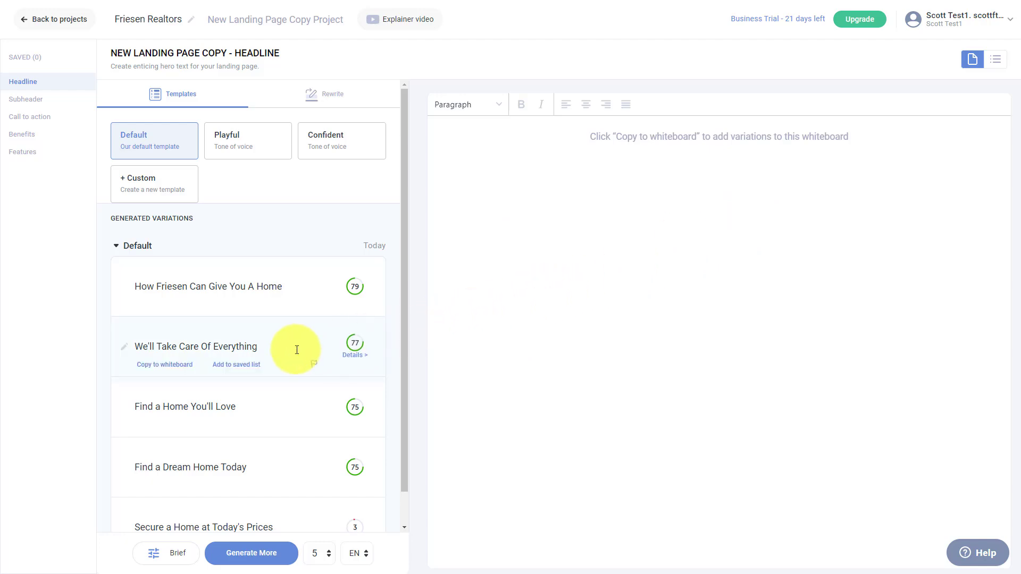
pyautogui.click(168, 367)
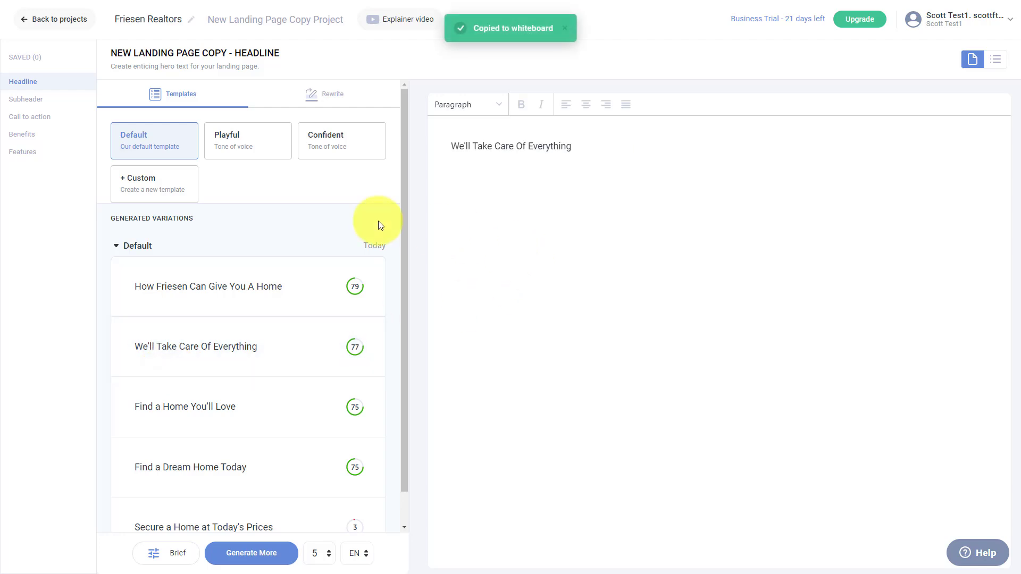
pyautogui.click(26, 121)
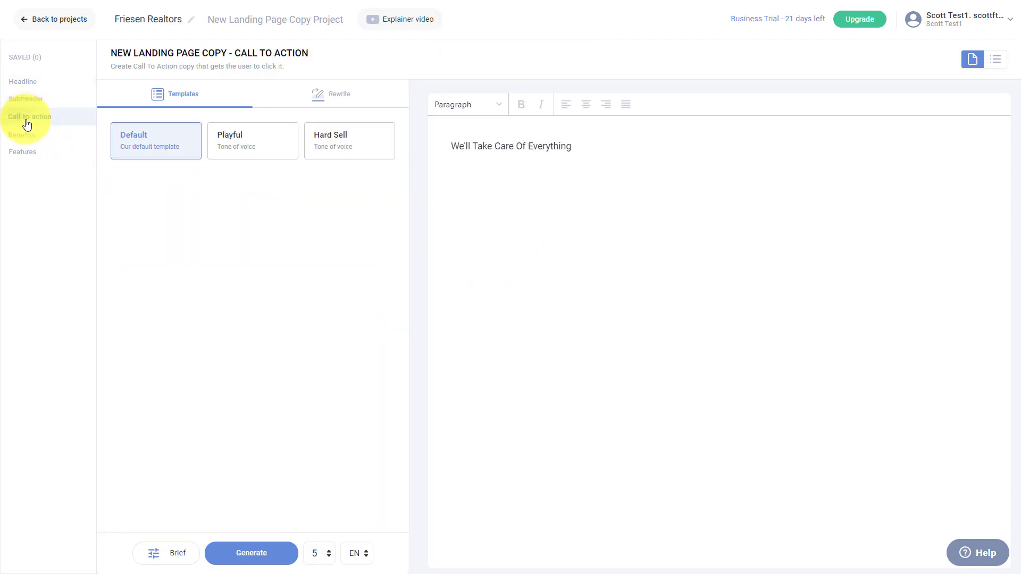
pyautogui.click(257, 549)
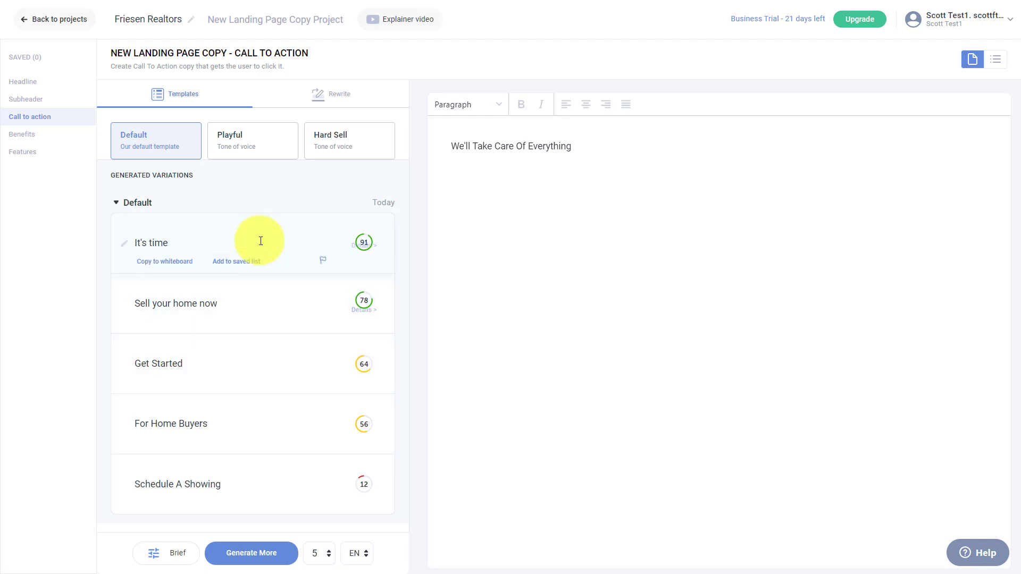
pyautogui.click(175, 262)
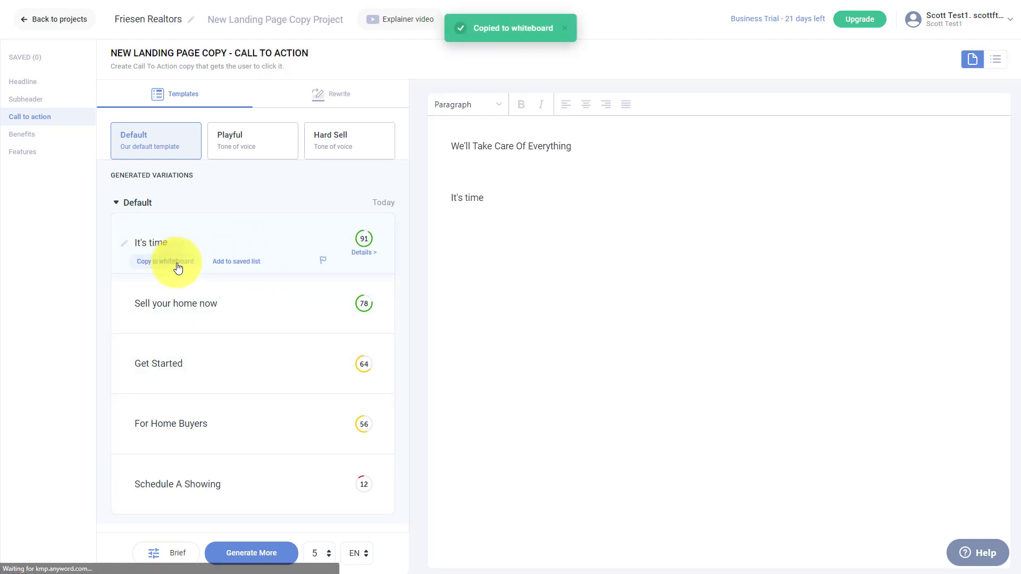
pyautogui.click(164, 325)
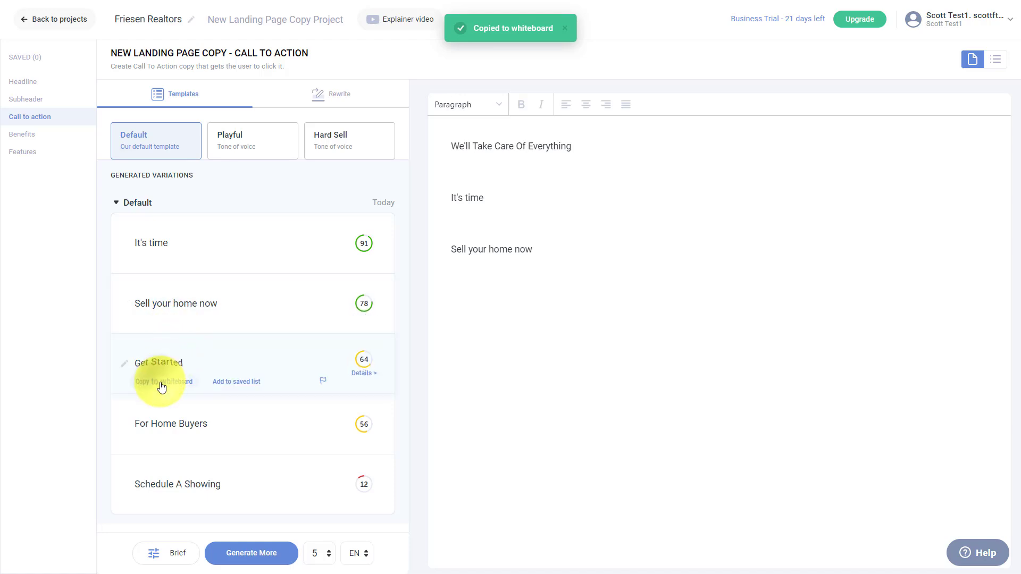
pyautogui.click(162, 384)
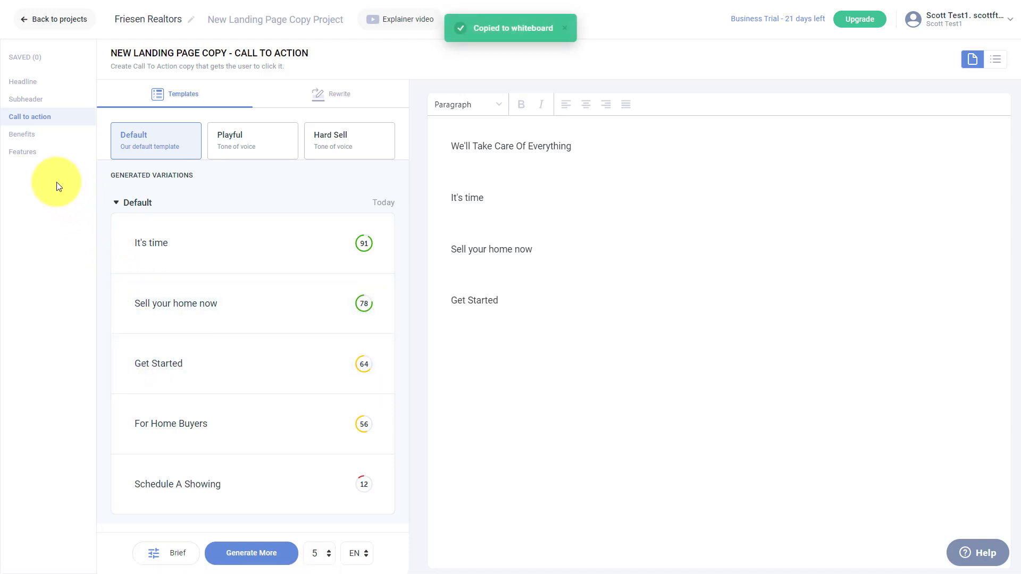
# Generate Playful-tone benefits and copy the variation onto the whiteboard below the calls to action.
pyautogui.click(31, 135)
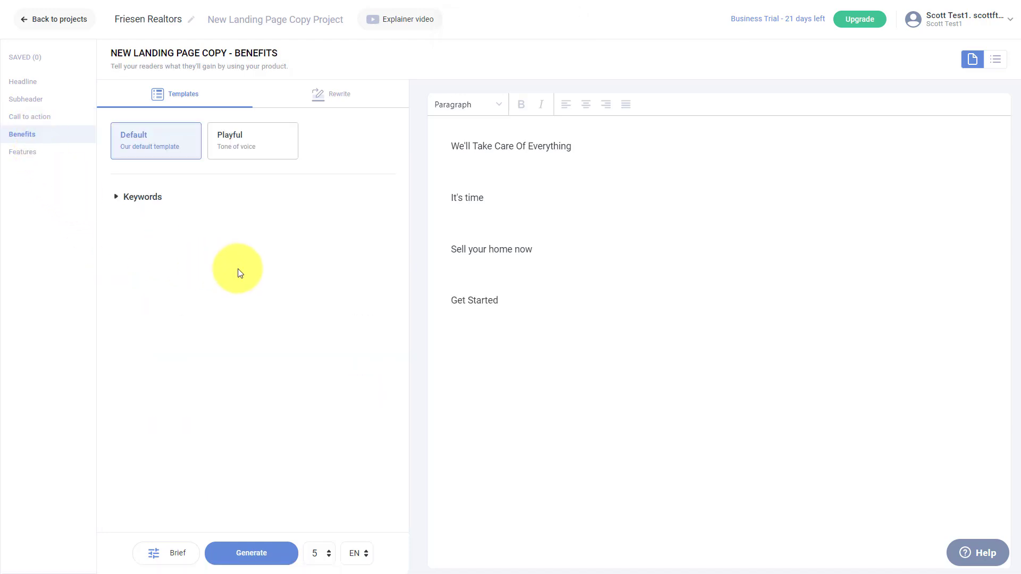
pyautogui.click(243, 144)
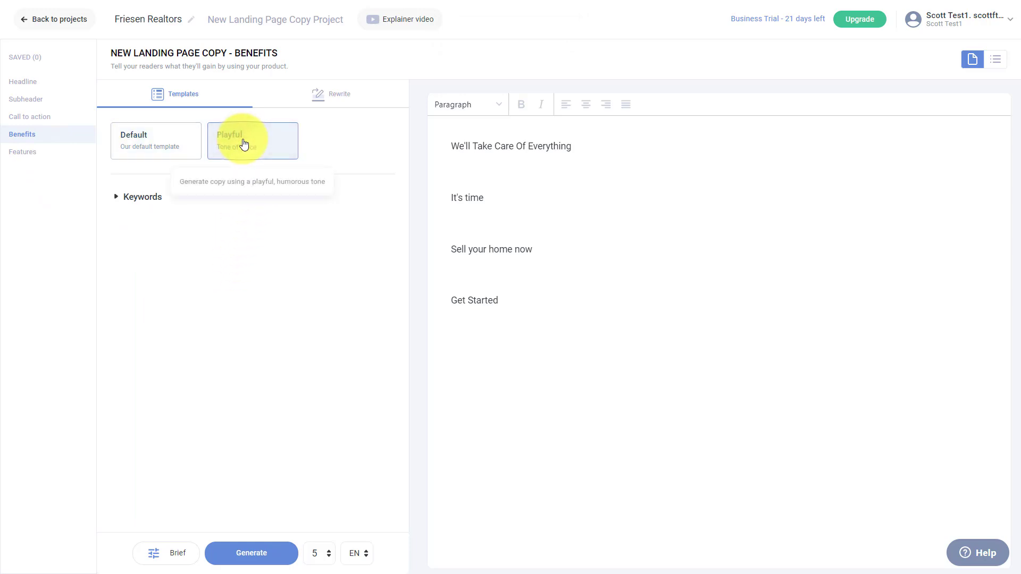
pyautogui.click(253, 553)
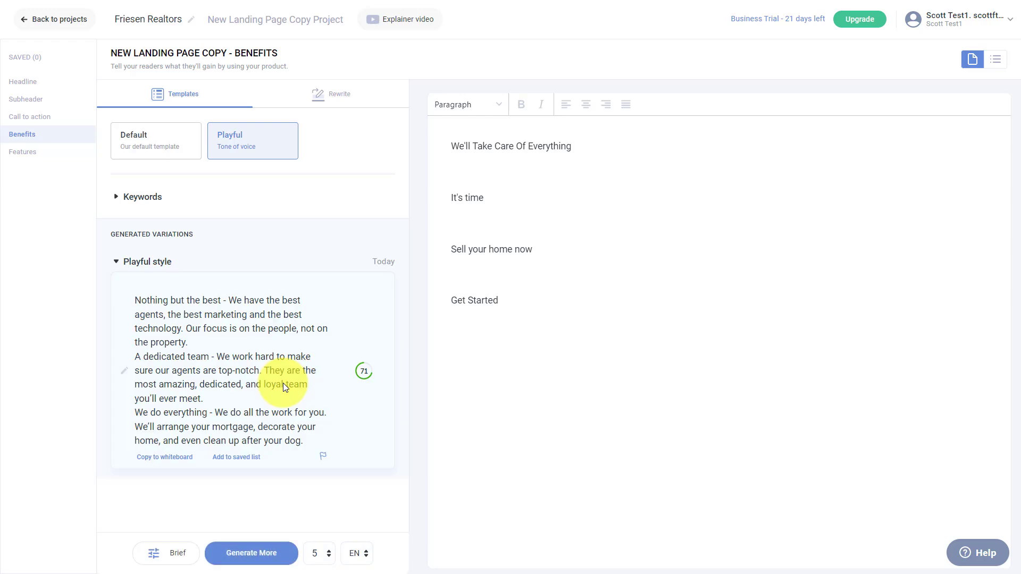
pyautogui.moveTo(222, 377)
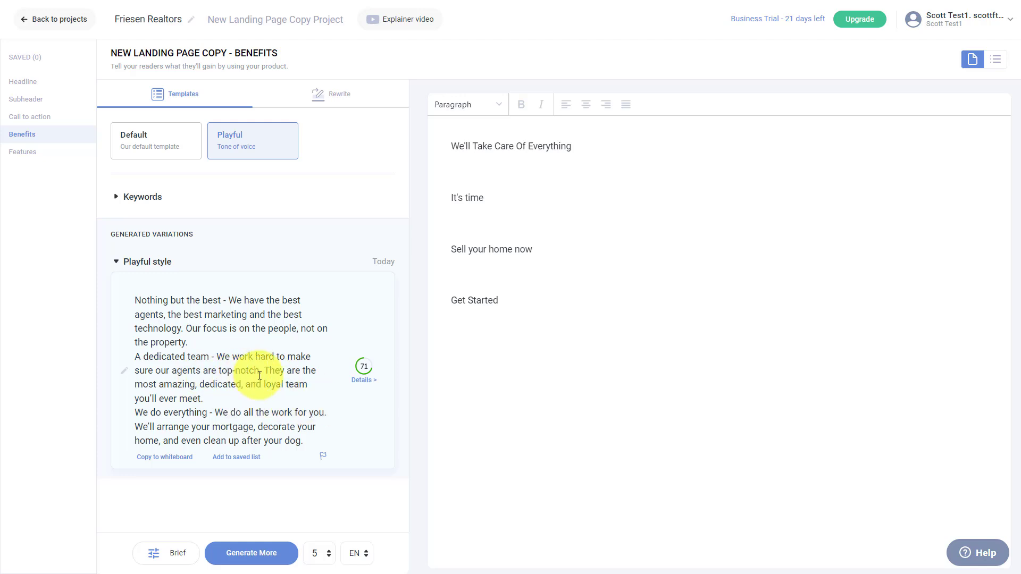
pyautogui.click(162, 459)
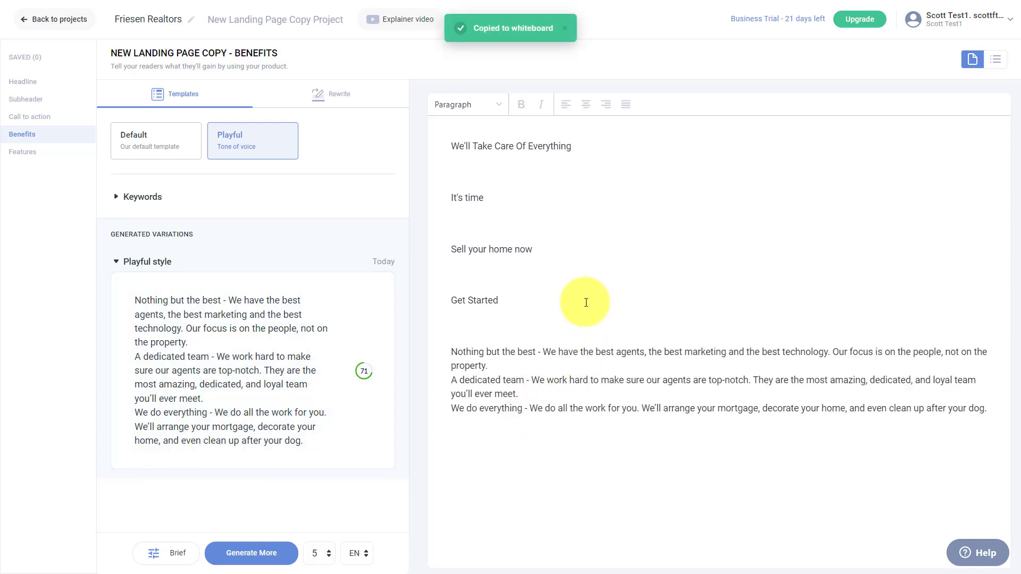
pyautogui.moveTo(449, 142); pyautogui.dragTo(975, 406)
pyautogui.click(767, 292)
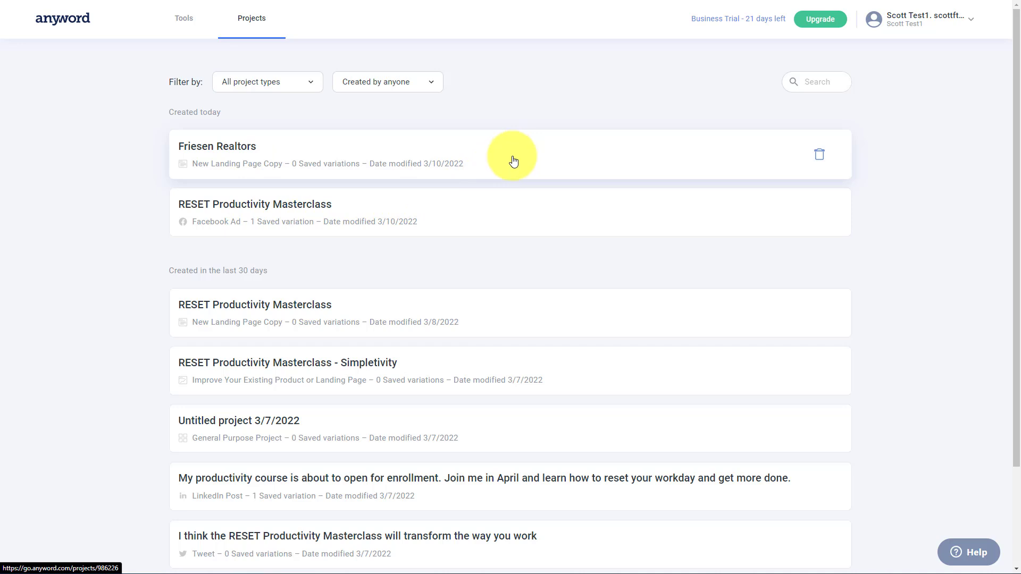
# Open the RESET Productivity Masterclass project from the Projects list.
pyautogui.click(461, 211)
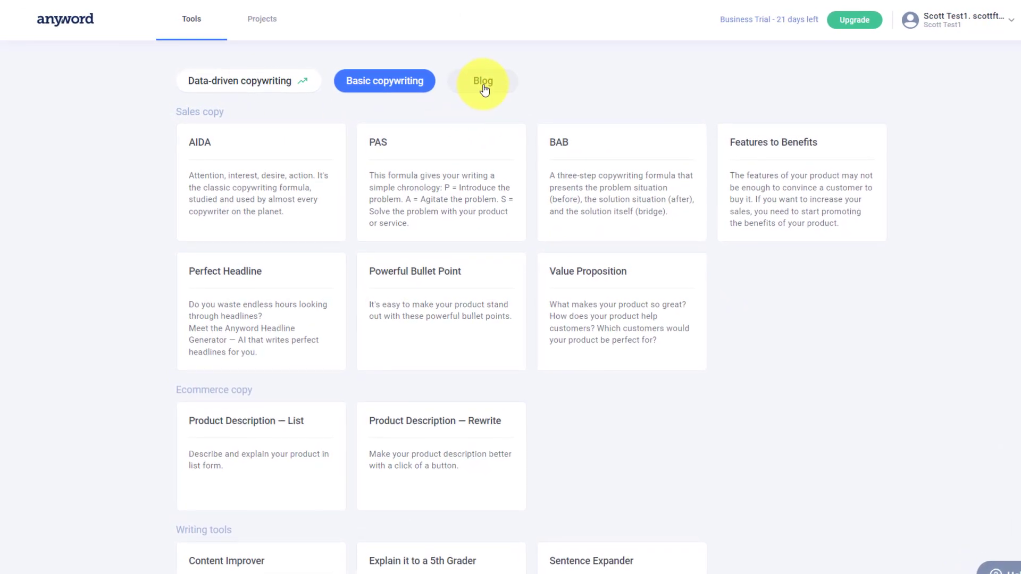
# Browse the Basic copywriting tools, then show the Data-driven catalog with Facebook Ad and Google Search Ad.
pyautogui.scroll(-1, 382, 268)
pyautogui.scroll(-4, 319, 308)
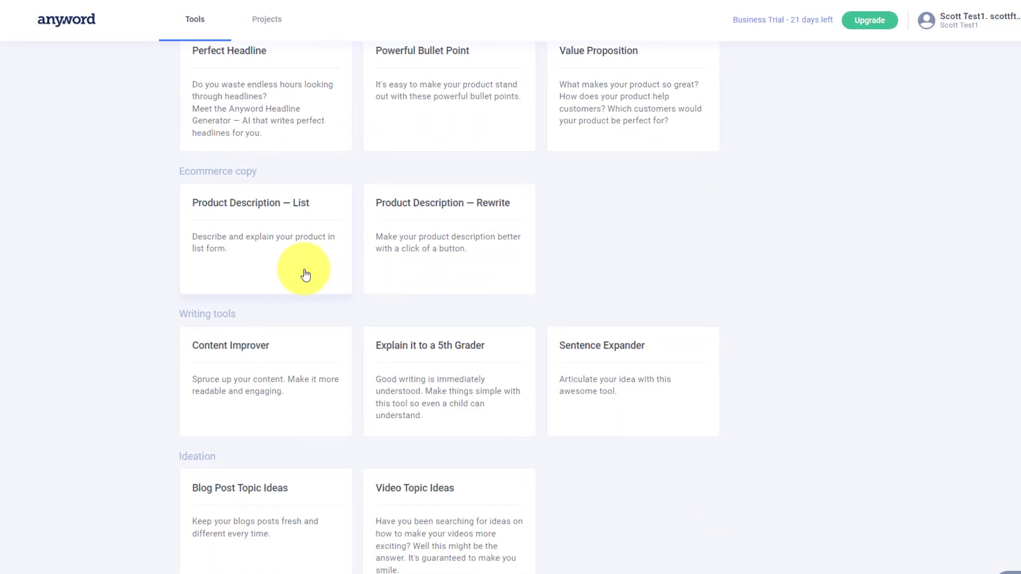
pyautogui.scroll(5, 298, 266)
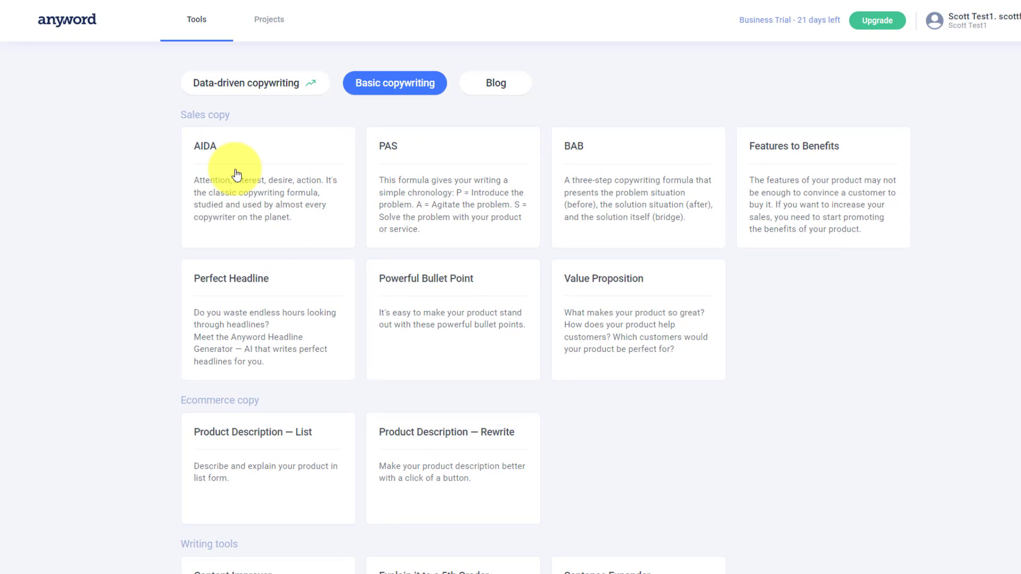
pyautogui.click(276, 94)
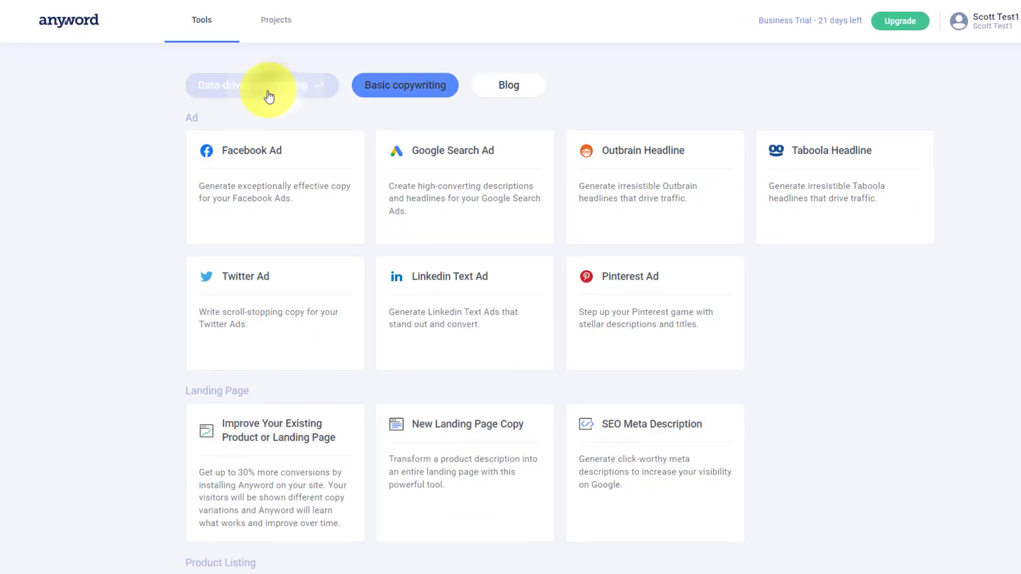